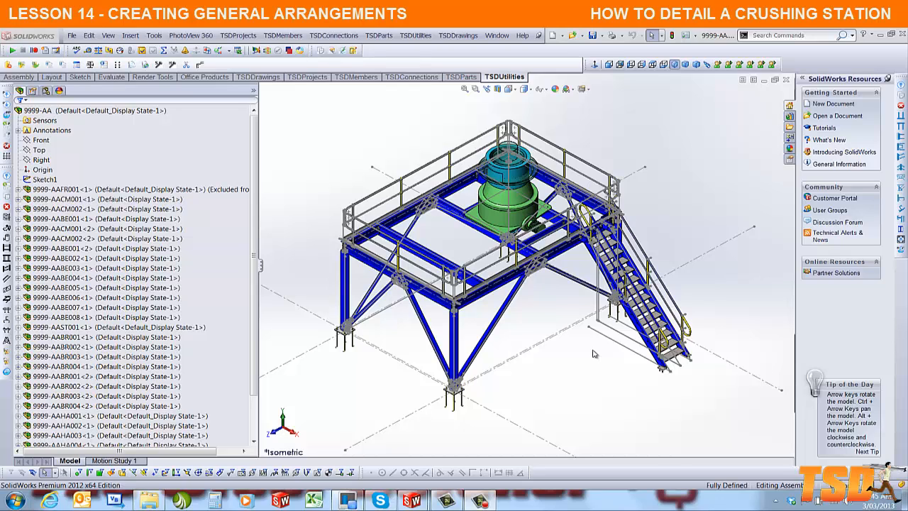
Step: Create a new drawing from the A3 GA drawing template
{"action": "left_click", "coordinate": [72, 35]}
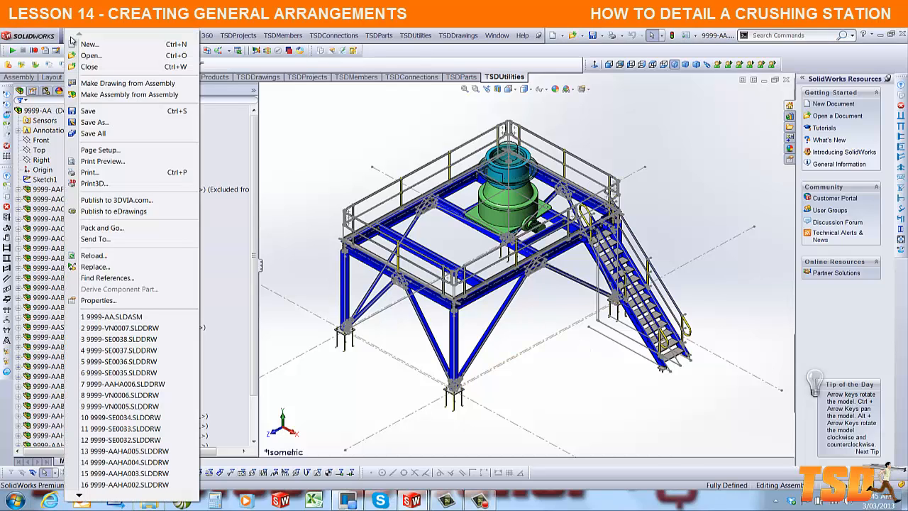
{"action": "left_click", "coordinate": [84, 44]}
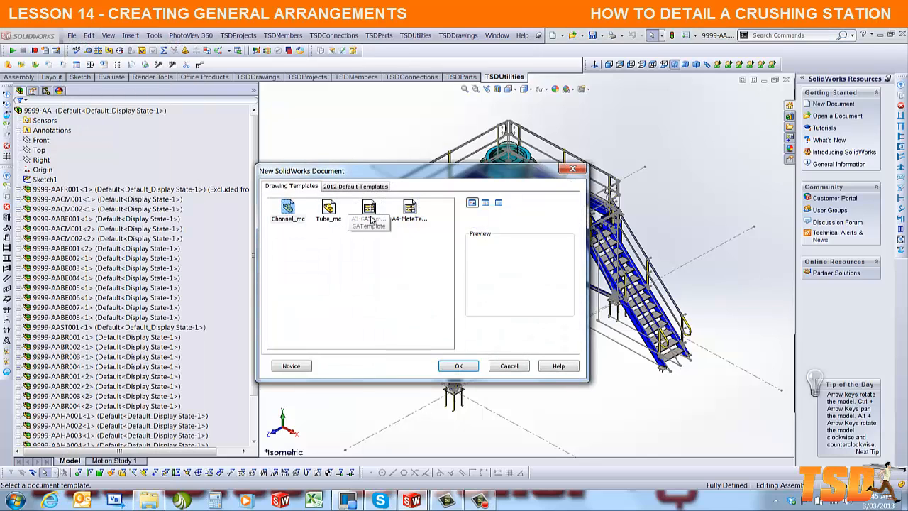
{"action": "double_click", "coordinate": [370, 211]}
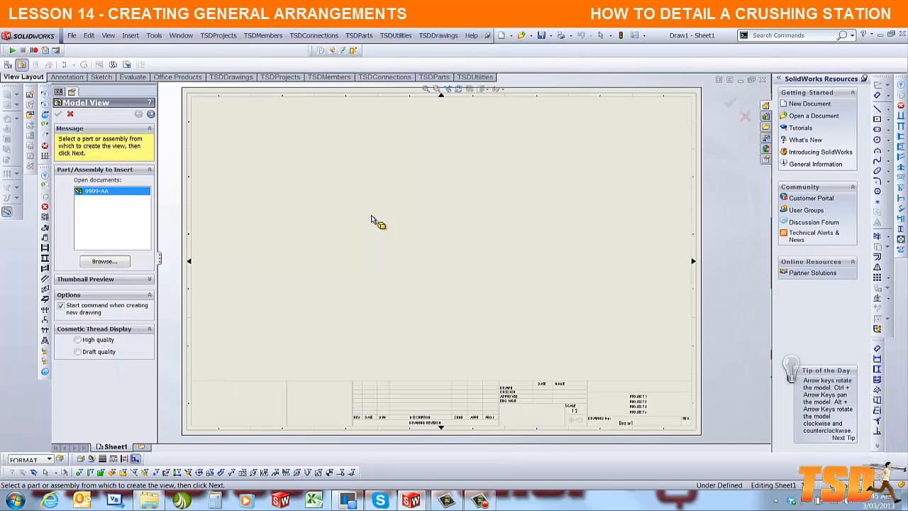
Step: Insert a front view of assembly 9999-AA in the lower-left area of the drawing sheet
{"action": "left_click", "coordinate": [151, 115]}
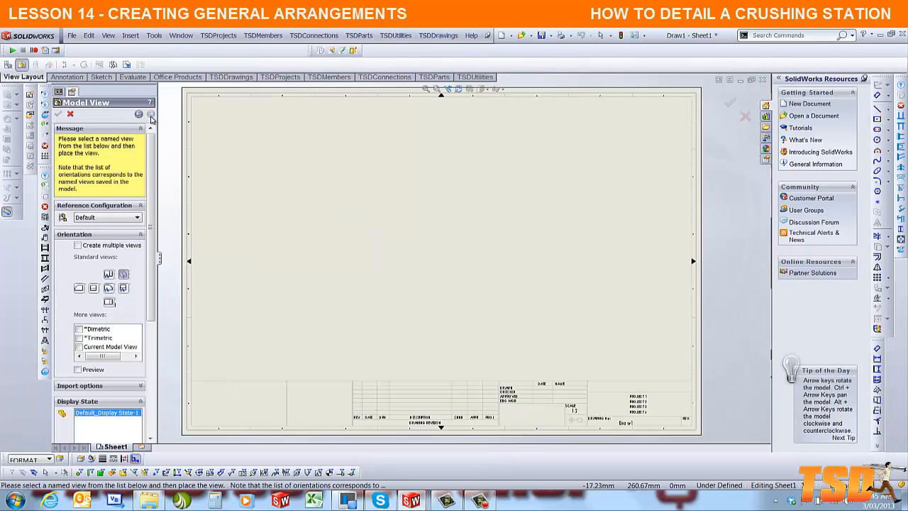
{"action": "left_click", "coordinate": [108, 289]}
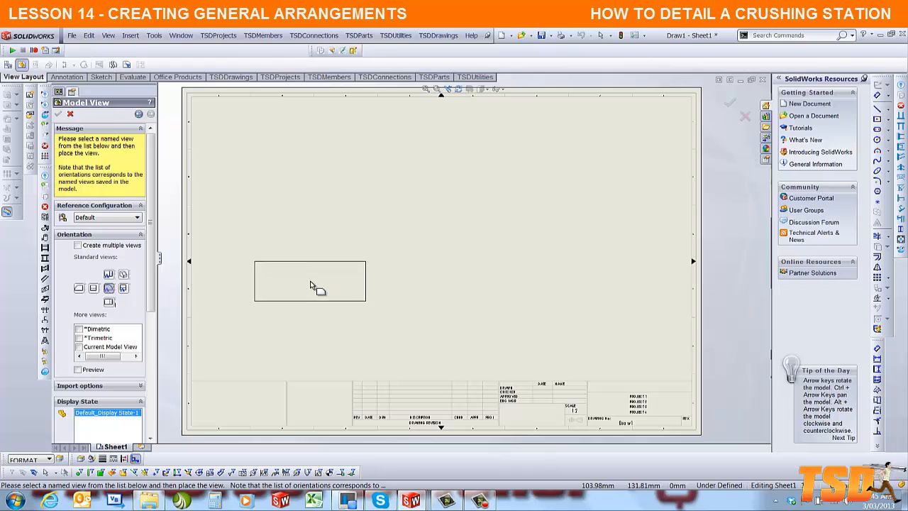
{"action": "left_click", "coordinate": [312, 285]}
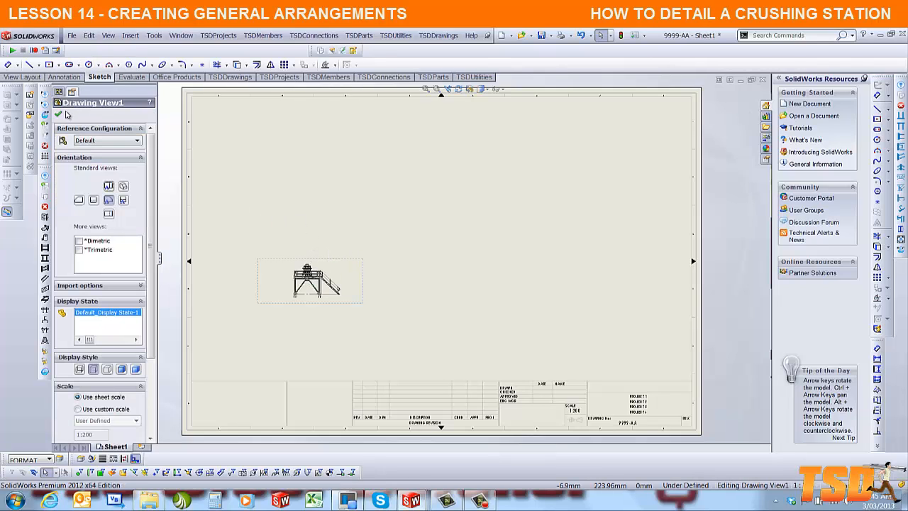
{"action": "left_click", "coordinate": [58, 115]}
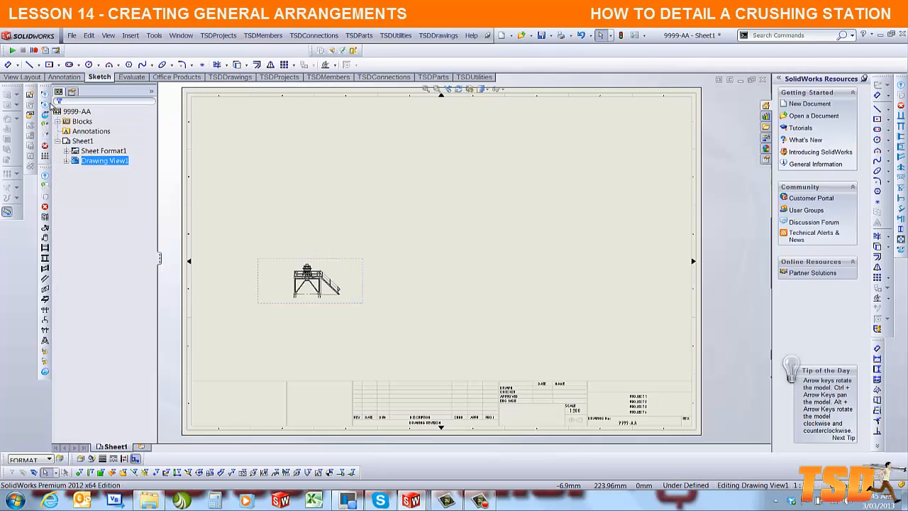
Step: Project a top view, a right view and an isometric view from the front view
{"action": "left_click", "coordinate": [54, 79]}
{"action": "left_click", "coordinate": [41, 80]}
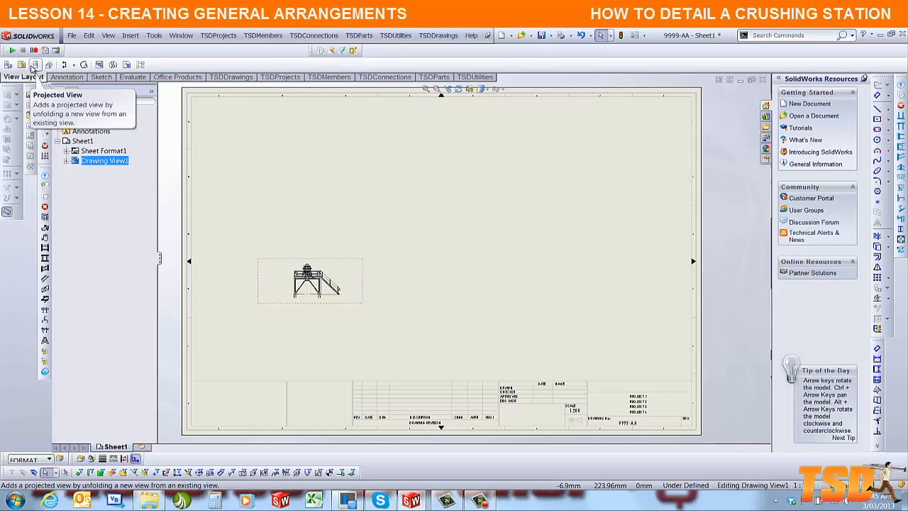
{"action": "left_click", "coordinate": [35, 64]}
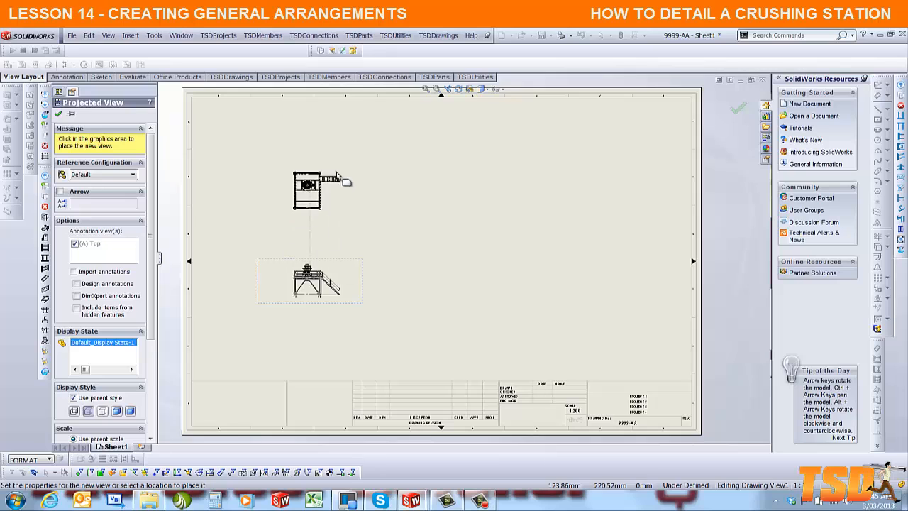
{"action": "left_click", "coordinate": [344, 172]}
{"action": "left_click", "coordinate": [473, 291]}
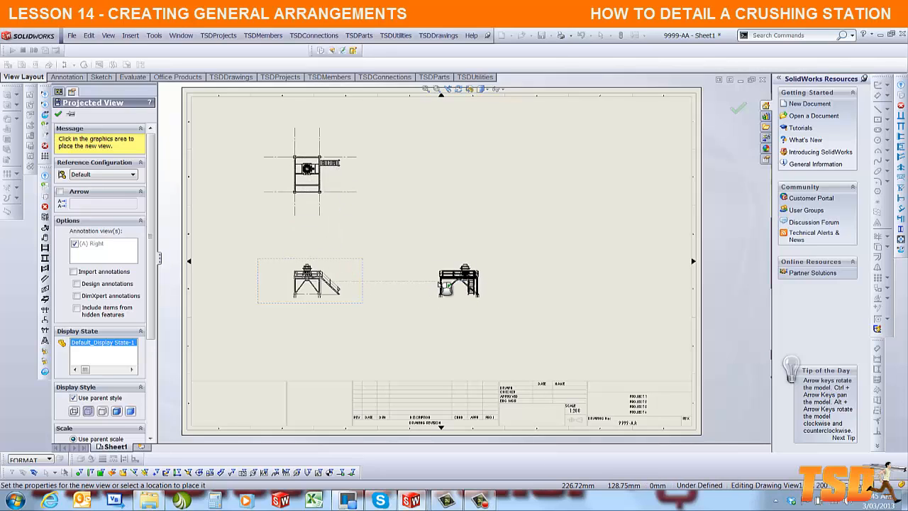
{"action": "left_click", "coordinate": [458, 172]}
{"action": "key", "text": "Escape"}
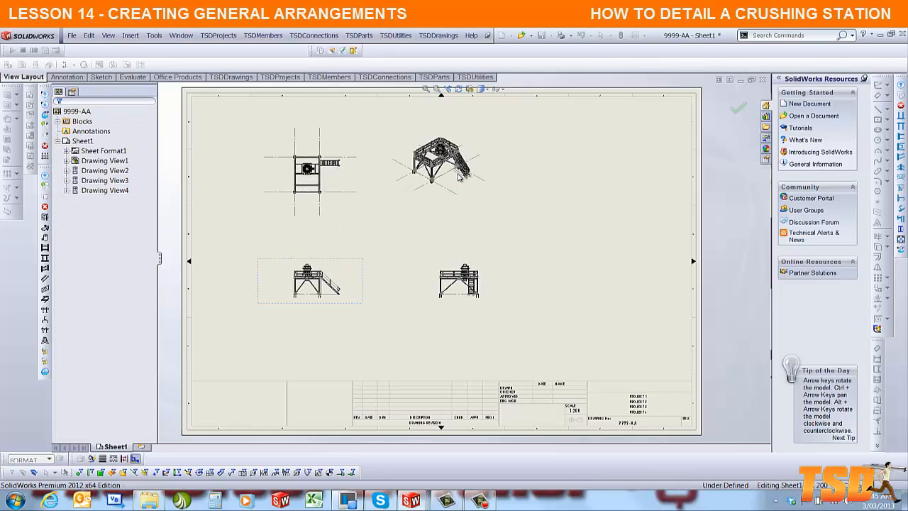
Step: Set the scale of Sheet1 to 1:75 in the sheet properties
{"action": "right_click", "coordinate": [523, 226]}
{"action": "left_click", "coordinate": [557, 348]}
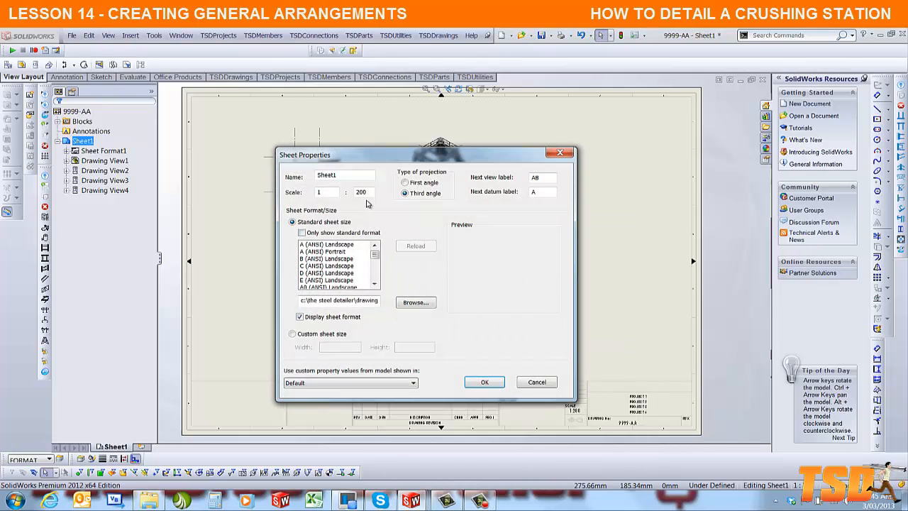
{"action": "left_click_drag", "start_coordinate": [368, 193], "coordinate": [289, 191]}
{"action": "type", "text": "75"}
{"action": "left_click", "coordinate": [483, 382]}
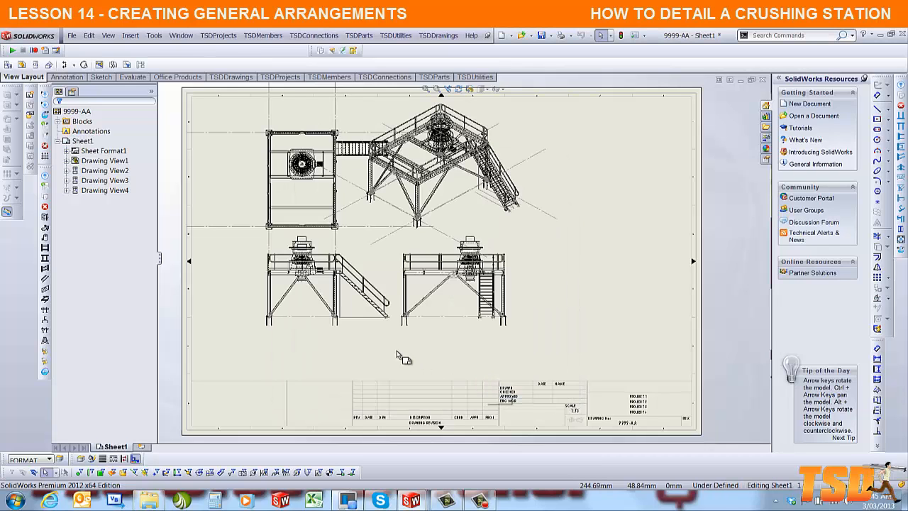
Step: Spread the views apart on the sheet and show the isometric view shaded with edges
{"action": "left_click_drag", "start_coordinate": [360, 331], "coordinate": [351, 374]}
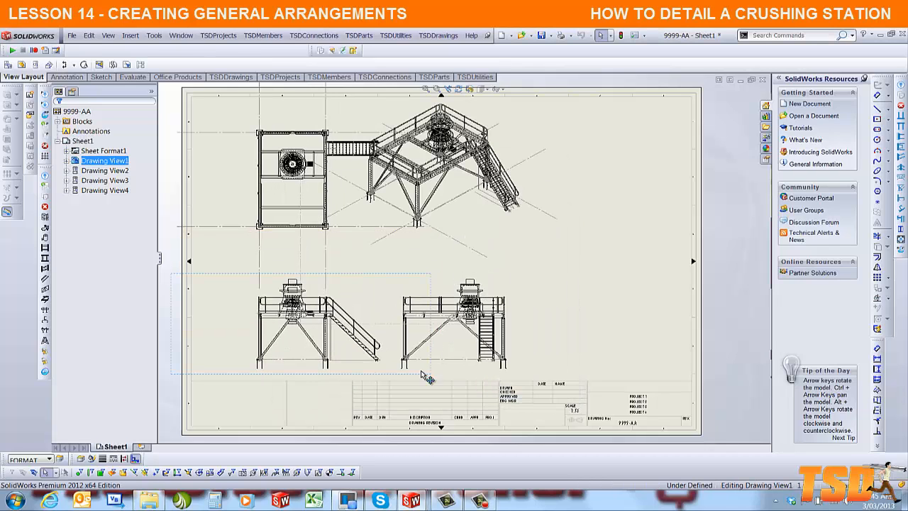
{"action": "left_click_drag", "start_coordinate": [449, 372], "coordinate": [539, 373]}
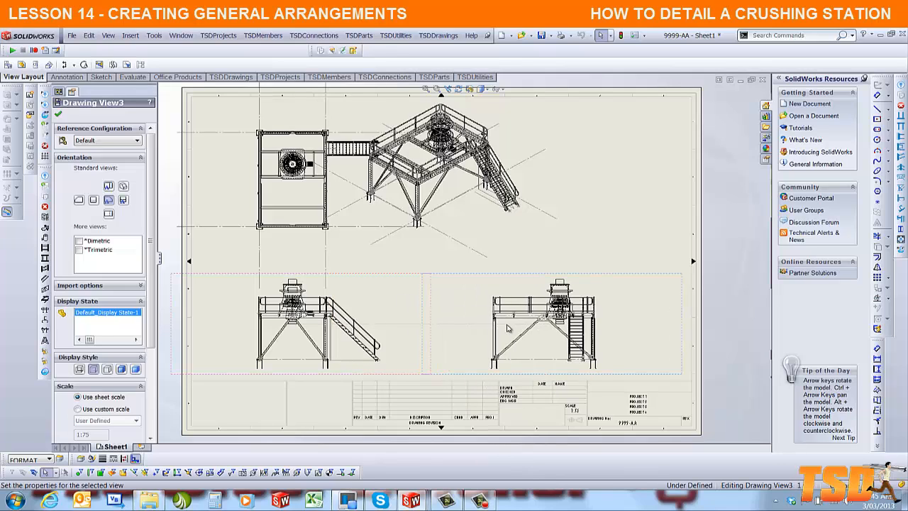
{"action": "mouse_move", "coordinate": [502, 224]}
{"action": "left_mouse_down"}
{"action": "mouse_move", "coordinate": [576, 218]}
{"action": "mouse_move", "coordinate": [493, 216]}
{"action": "mouse_move", "coordinate": [510, 189]}
{"action": "mouse_move", "coordinate": [483, 229]}
{"action": "mouse_move", "coordinate": [599, 224]}
{"action": "left_mouse_up"}
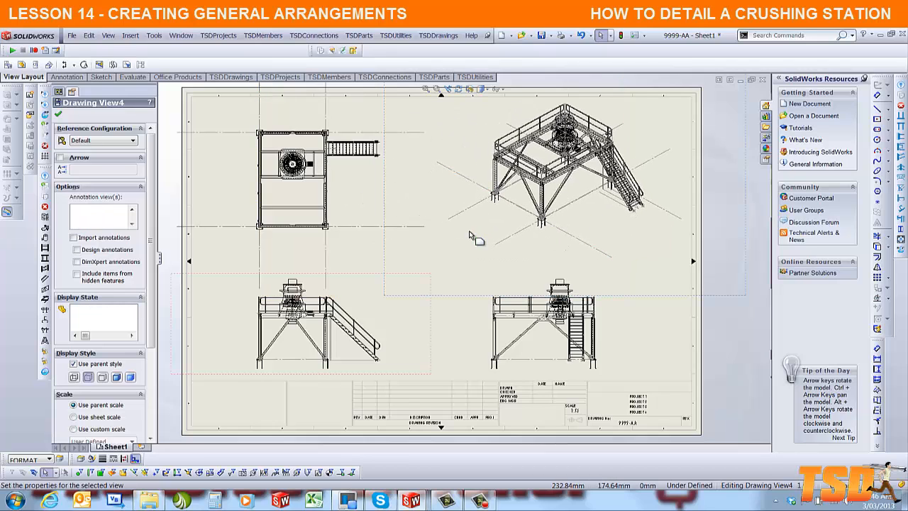
{"action": "left_click", "coordinate": [117, 378]}
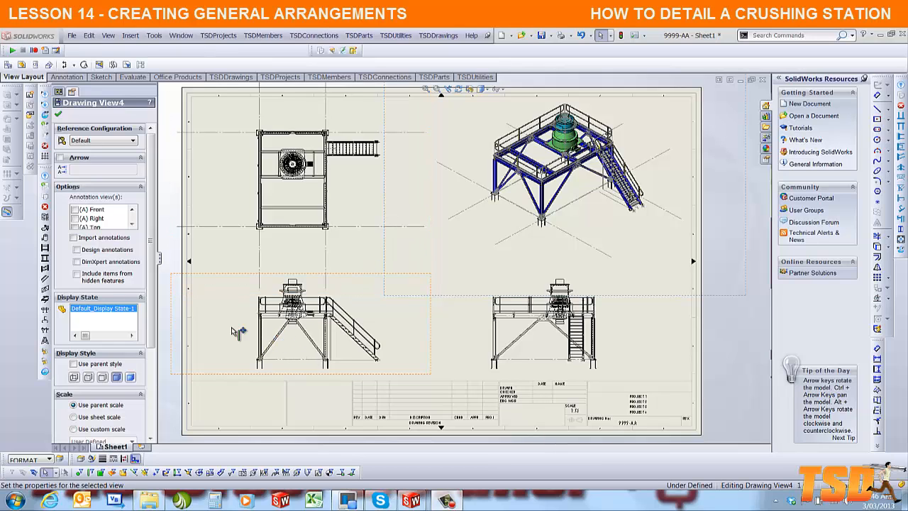
Step: Add a note with a bent leader attached to the left column in the front view, placing its text left of the column
{"action": "left_click", "coordinate": [271, 340]}
{"action": "scroll", "coordinate": [280, 335], "scroll_direction": "down", "scroll_amount": 5}
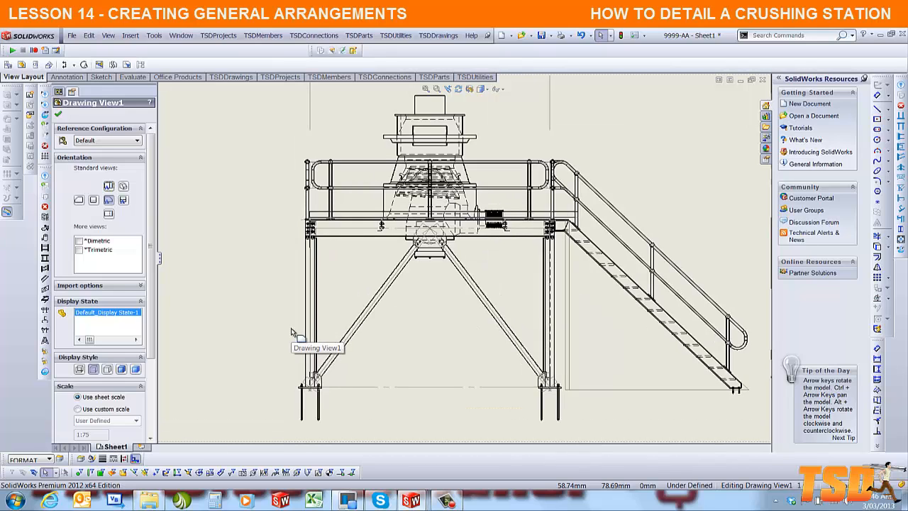
{"action": "scroll", "coordinate": [290, 332], "scroll_direction": "down", "scroll_amount": 2}
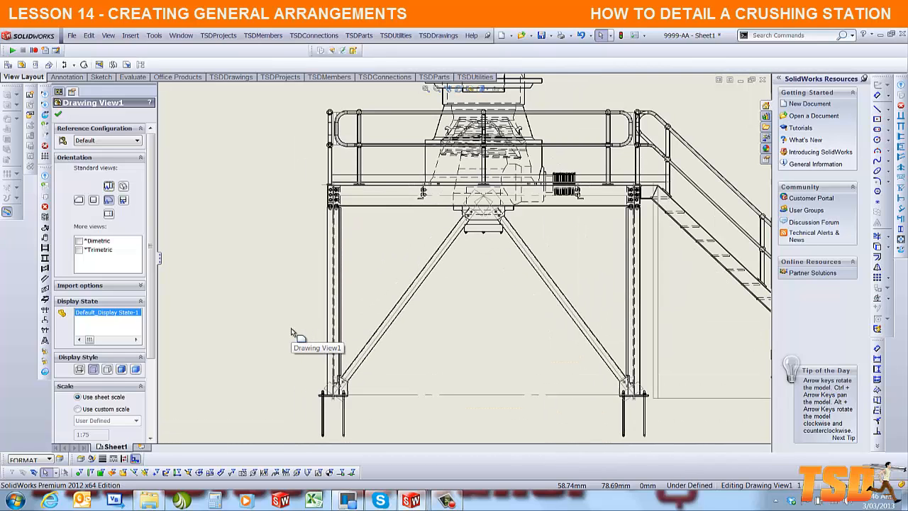
{"action": "left_click", "coordinate": [67, 76]}
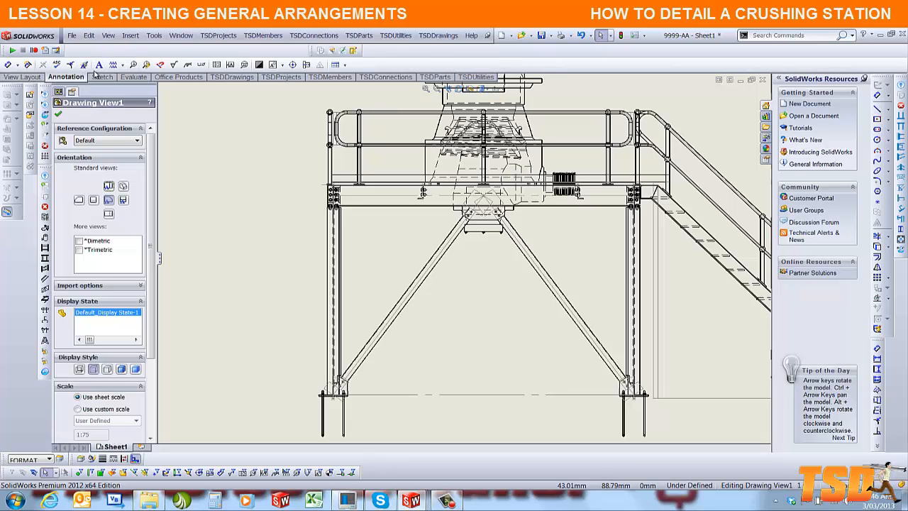
{"action": "left_click", "coordinate": [100, 65]}
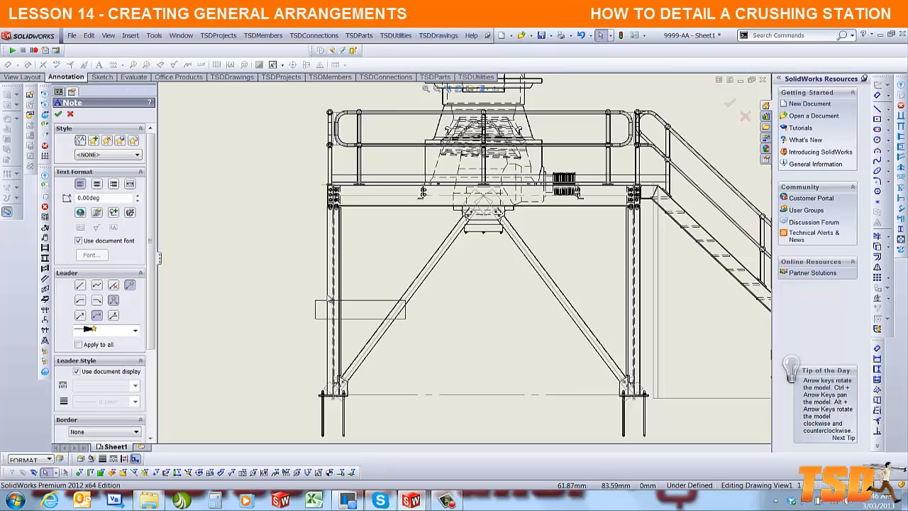
{"action": "left_click", "coordinate": [329, 298]}
{"action": "left_click", "coordinate": [328, 295]}
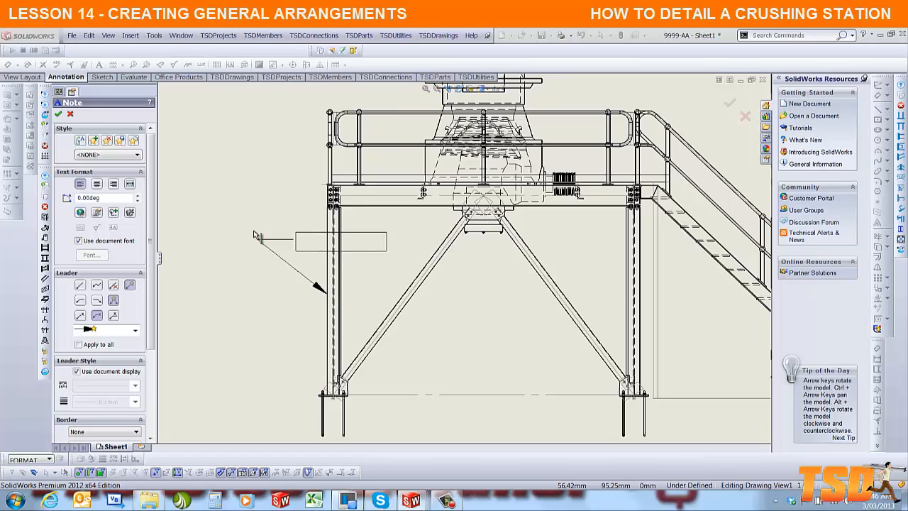
{"action": "left_click", "coordinate": [188, 260]}
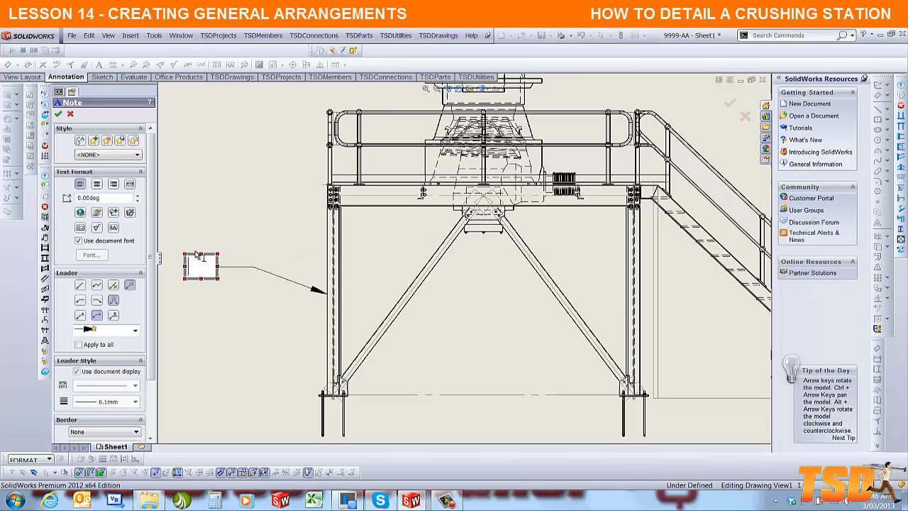
Step: Link the note to the AssemblyDoc property of the component it is attached to and move its text clear of the left column
{"action": "left_click", "coordinate": [97, 214]}
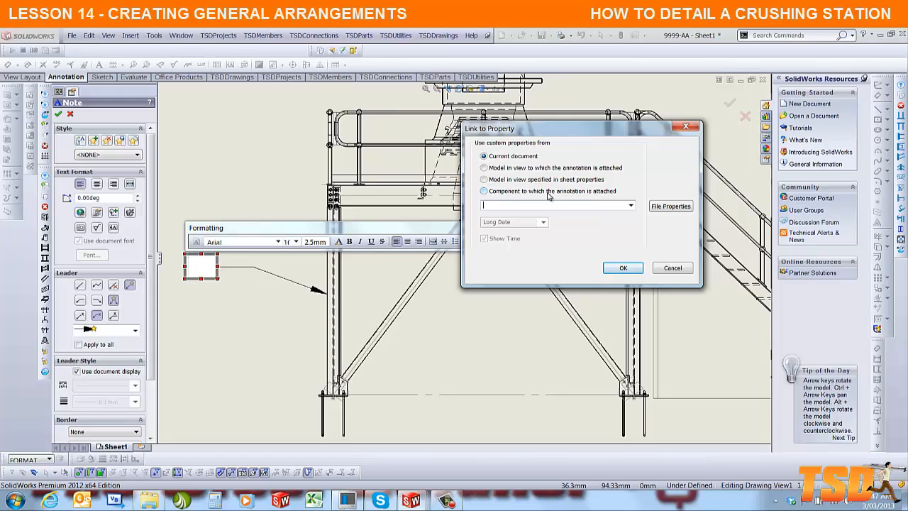
{"action": "left_click", "coordinate": [630, 205]}
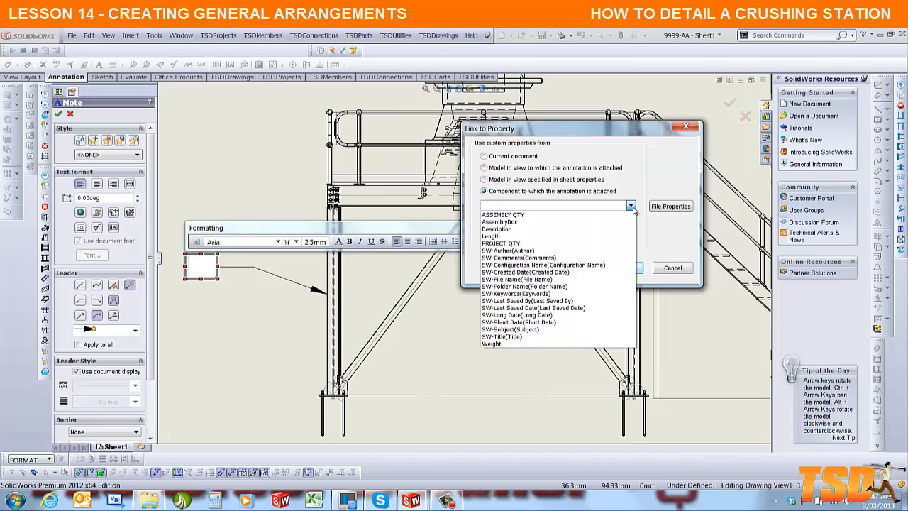
{"action": "left_click", "coordinate": [523, 223]}
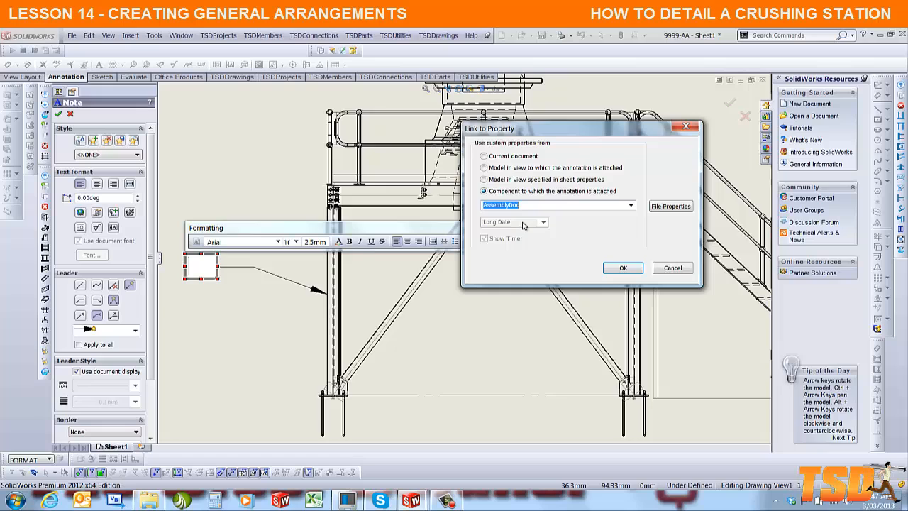
{"action": "left_click", "coordinate": [622, 267]}
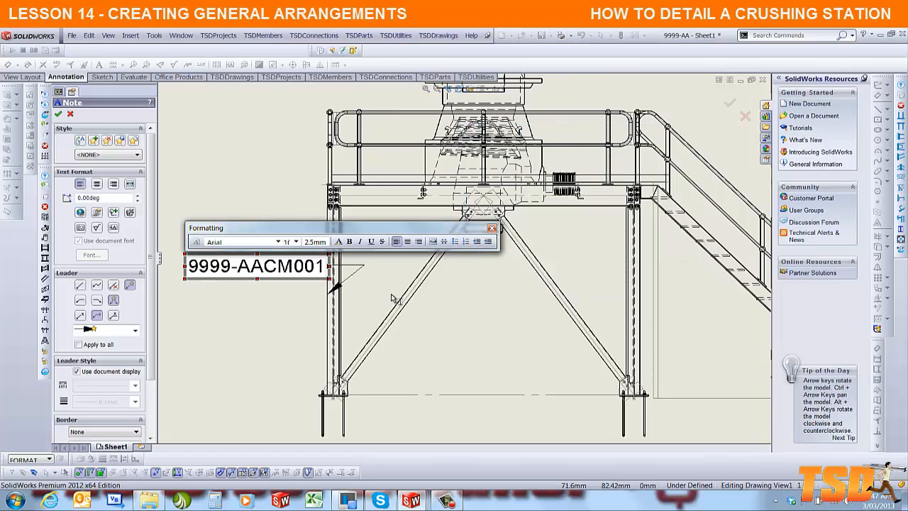
{"action": "left_click", "coordinate": [312, 304]}
{"action": "scroll", "coordinate": [300, 293], "scroll_direction": "up", "scroll_amount": 1}
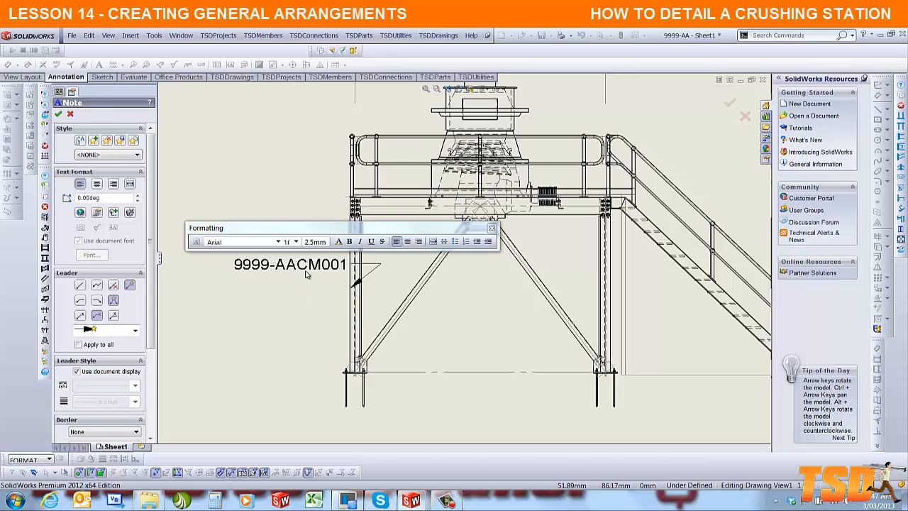
{"action": "key", "text": "Escape"}
{"action": "left_click_drag", "start_coordinate": [303, 268], "coordinate": [266, 271]}
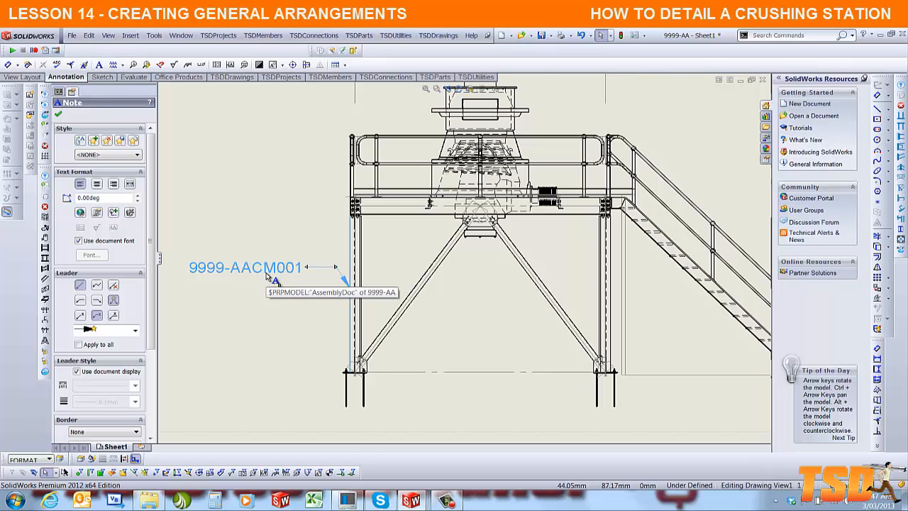
Step: Remove the note's leader, rotate its text to 90 degrees and place it alongside the left column
{"action": "left_click", "coordinate": [114, 285]}
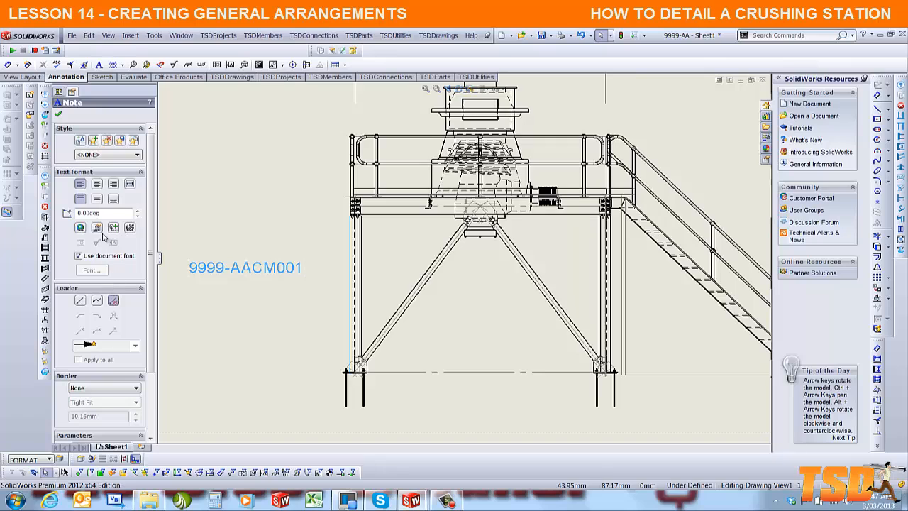
{"action": "left_click_drag", "start_coordinate": [107, 215], "coordinate": [36, 214]}
{"action": "type", "text": "90"}
{"action": "key", "text": "Return"}
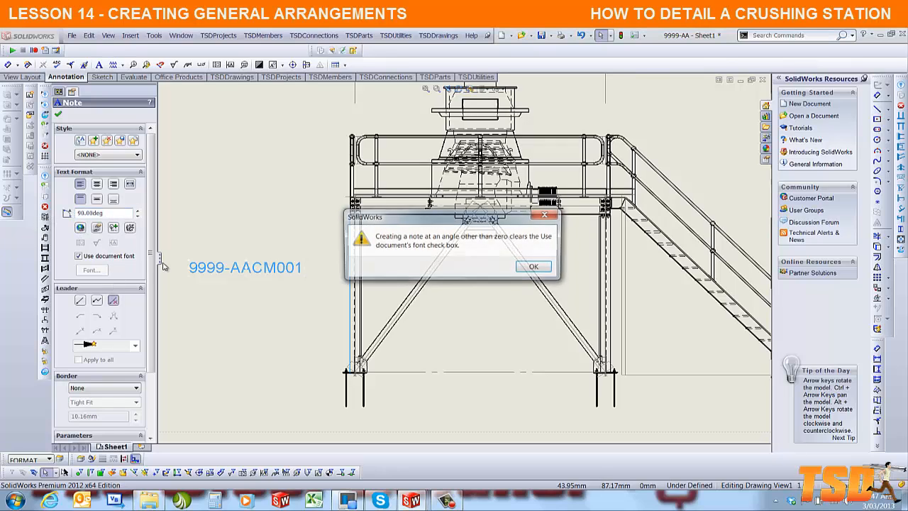
{"action": "left_click", "coordinate": [523, 267]}
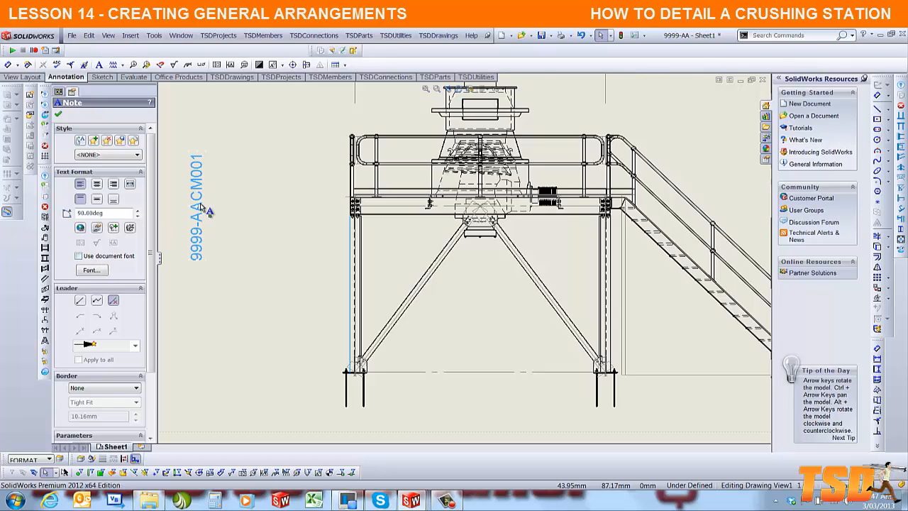
{"action": "left_click_drag", "start_coordinate": [201, 192], "coordinate": [342, 264]}
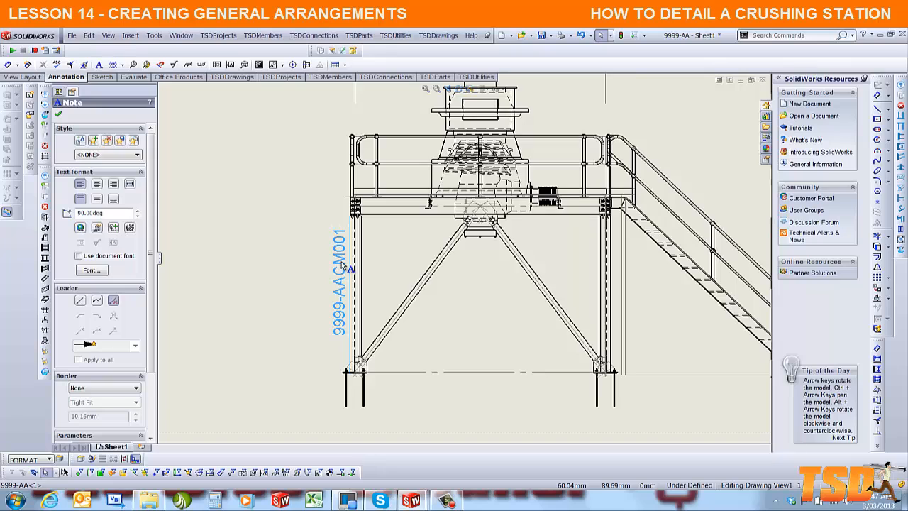
Step: Copy the linked note onto the front view's right column and align it alongside that column
{"action": "left_click", "coordinate": [611, 268]}
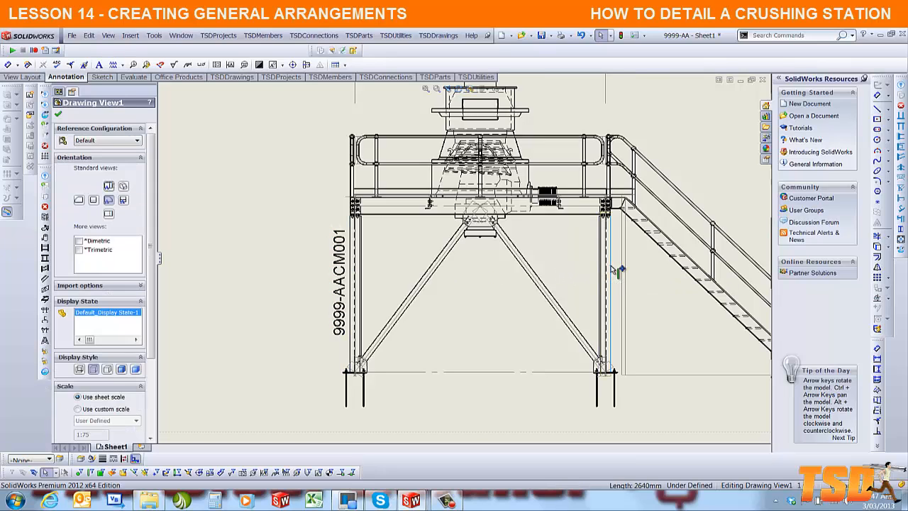
{"action": "mouse_move", "coordinate": [619, 241]}
{"action": "left_mouse_down"}
{"action": "mouse_move", "coordinate": [627, 314]}
{"action": "mouse_move", "coordinate": [619, 317]}
{"action": "left_mouse_up"}
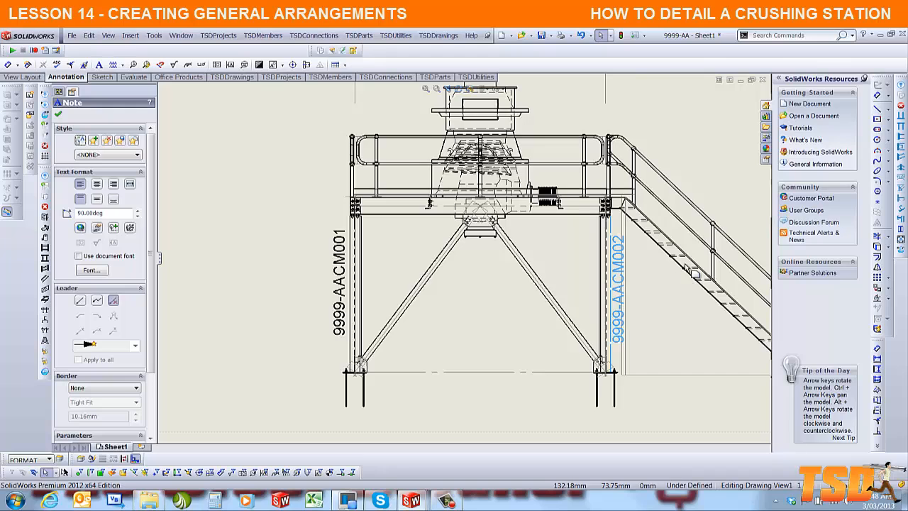
Step: Copy the linked column note onto the top rail of the stair handrail in the front view
{"action": "scroll", "coordinate": [689, 184], "scroll_direction": "up", "scroll_amount": 3}
{"action": "left_click", "coordinate": [606, 227]}
{"action": "scroll", "coordinate": [606, 227], "scroll_direction": "down", "scroll_amount": 2}
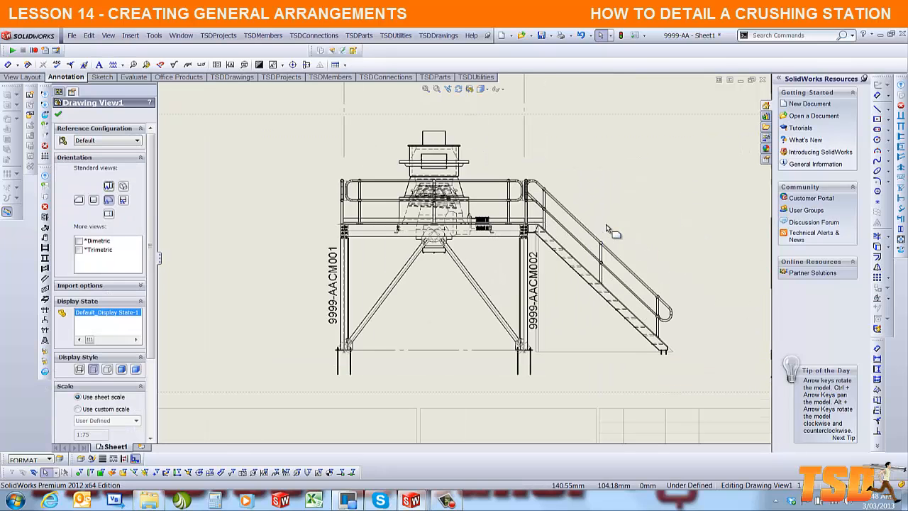
{"action": "scroll", "coordinate": [603, 233], "scroll_direction": "down", "scroll_amount": 1}
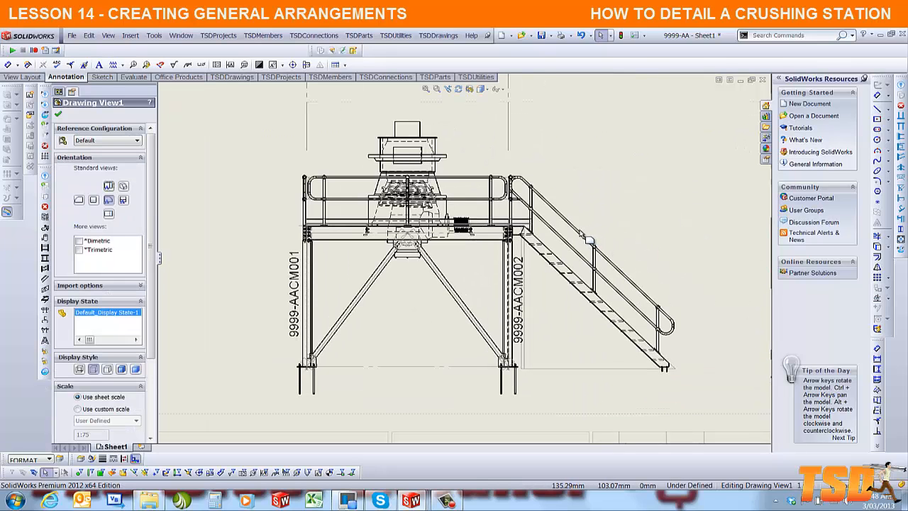
{"action": "left_click", "coordinate": [585, 236]}
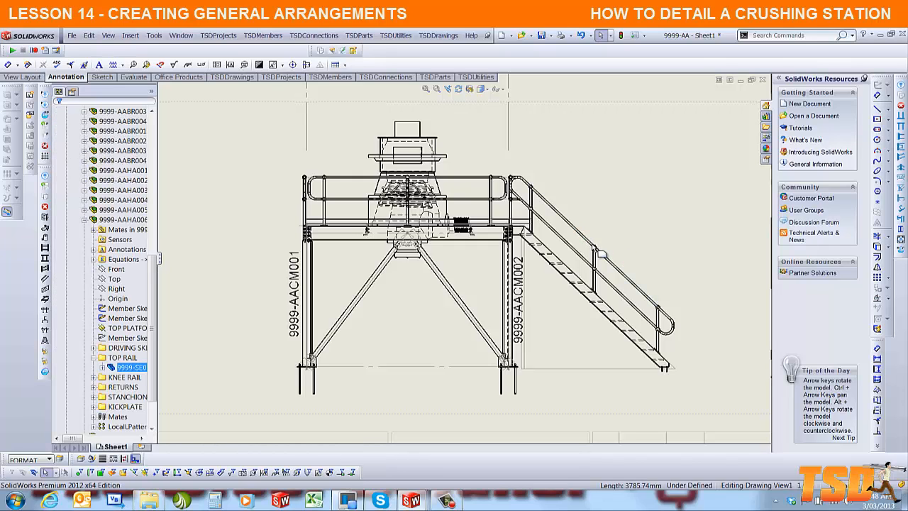
{"action": "left_click", "coordinate": [600, 252]}
{"action": "scroll", "coordinate": [597, 249], "scroll_direction": "down", "scroll_amount": 5}
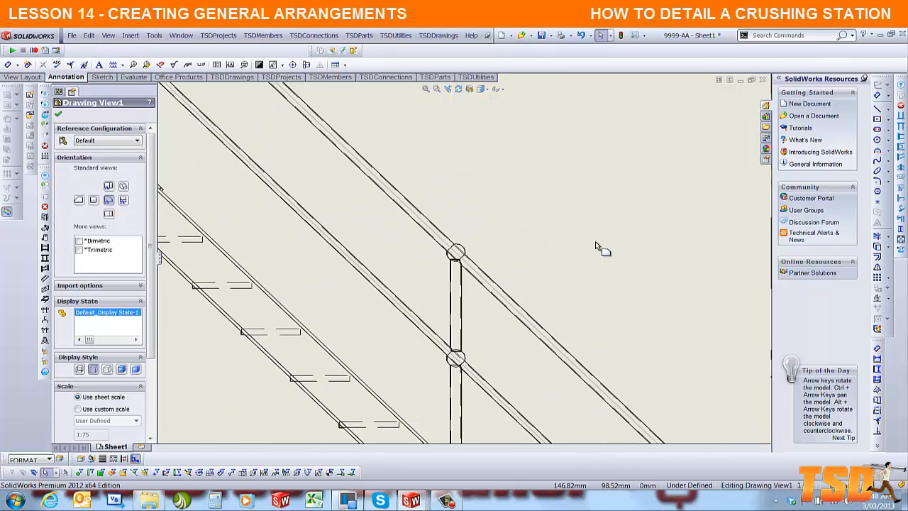
{"action": "scroll", "coordinate": [405, 219], "scroll_direction": "down", "scroll_amount": 2}
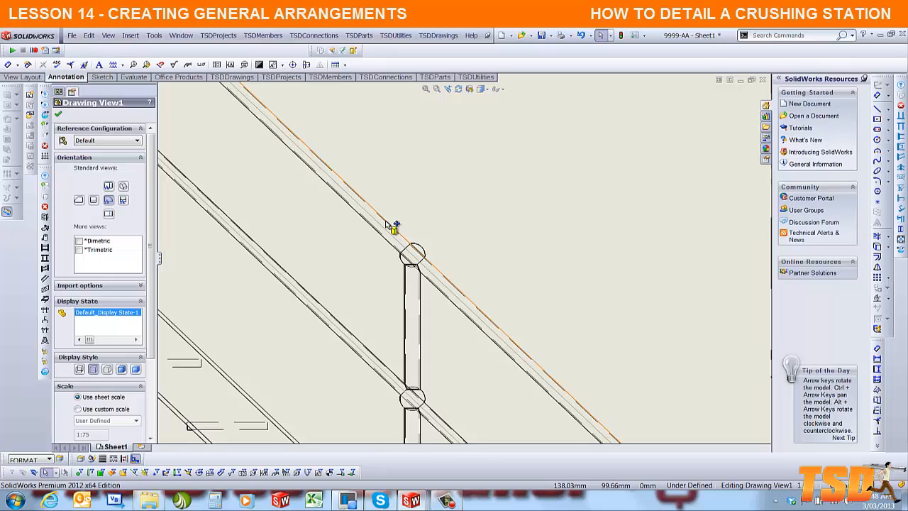
{"action": "scroll", "coordinate": [399, 221], "scroll_direction": "up", "scroll_amount": 2}
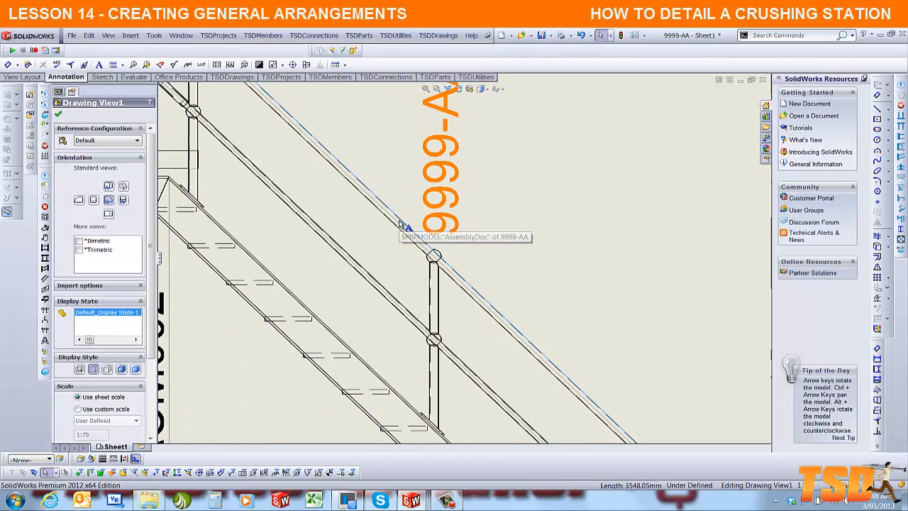
{"action": "scroll", "coordinate": [399, 221], "scroll_direction": "up", "scroll_amount": 3}
{"action": "left_click", "coordinate": [452, 168]}
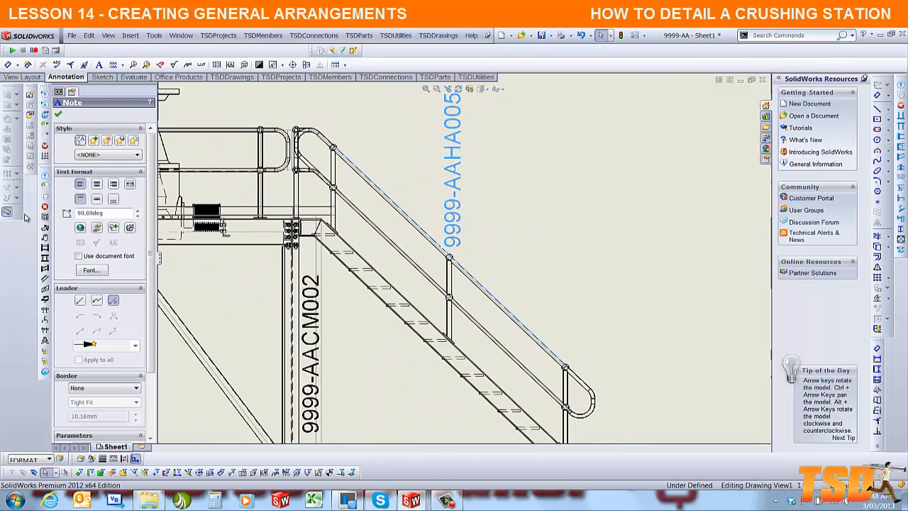
Step: Set the handrail note to 0 degrees with a straight leader and the document font, and move its text clear of the rail
{"action": "type", "text": "0"}
{"action": "key", "text": "Return"}
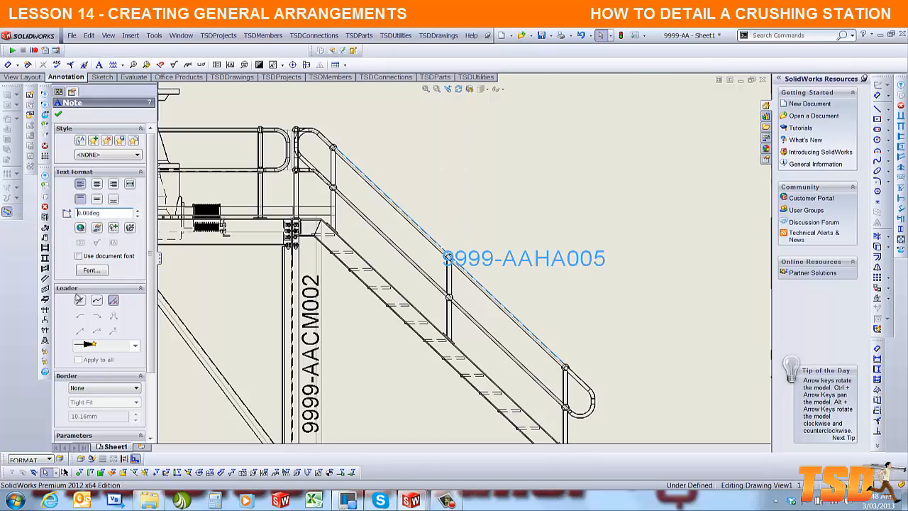
{"action": "left_click", "coordinate": [81, 301]}
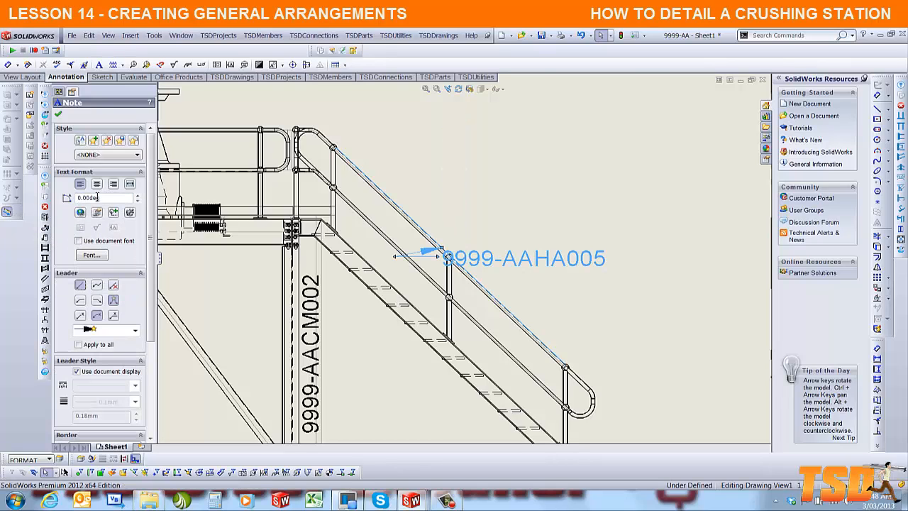
{"action": "left_click", "coordinate": [79, 241]}
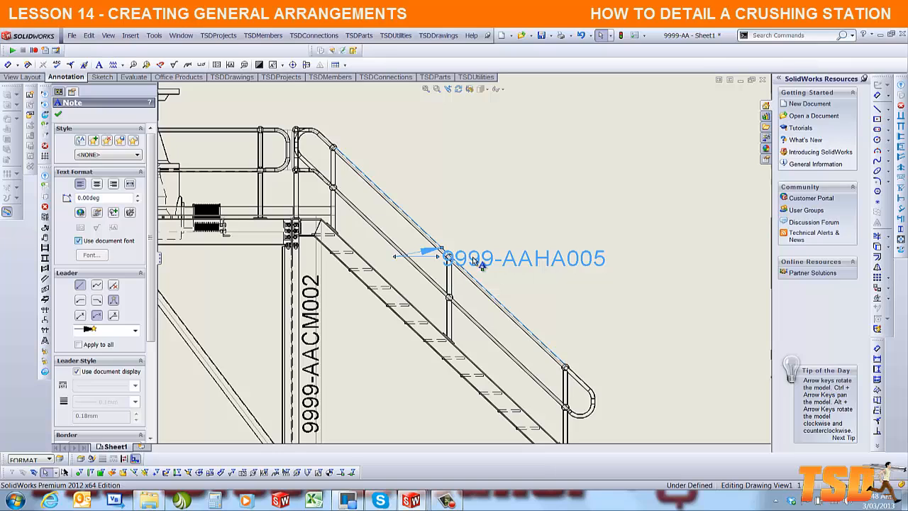
{"action": "left_click_drag", "start_coordinate": [517, 264], "coordinate": [599, 222]}
{"action": "scroll", "coordinate": [523, 227], "scroll_direction": "up", "scroll_amount": 2}
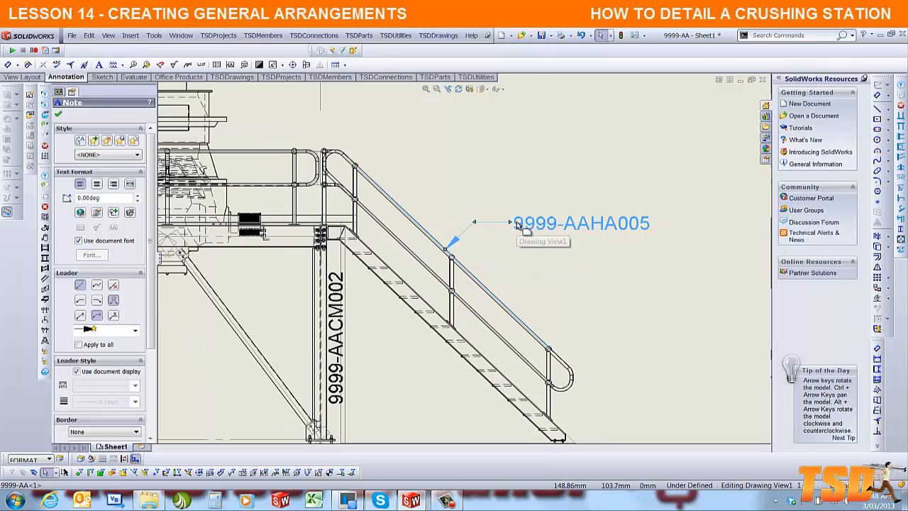
Step: Copy the handrail note onto the face of the stair stringer, removing the blank copy, and place its text clear of the stair
{"action": "left_click", "coordinate": [477, 350]}
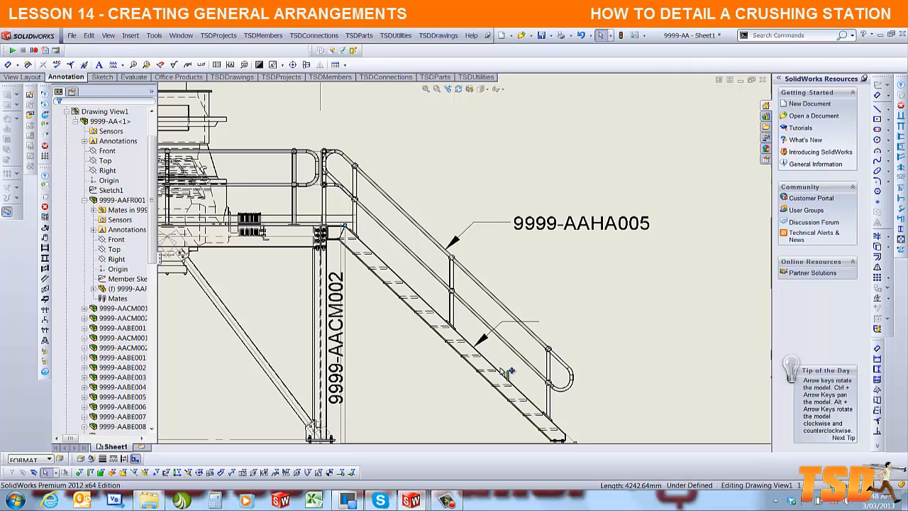
{"action": "left_click", "coordinate": [481, 365]}
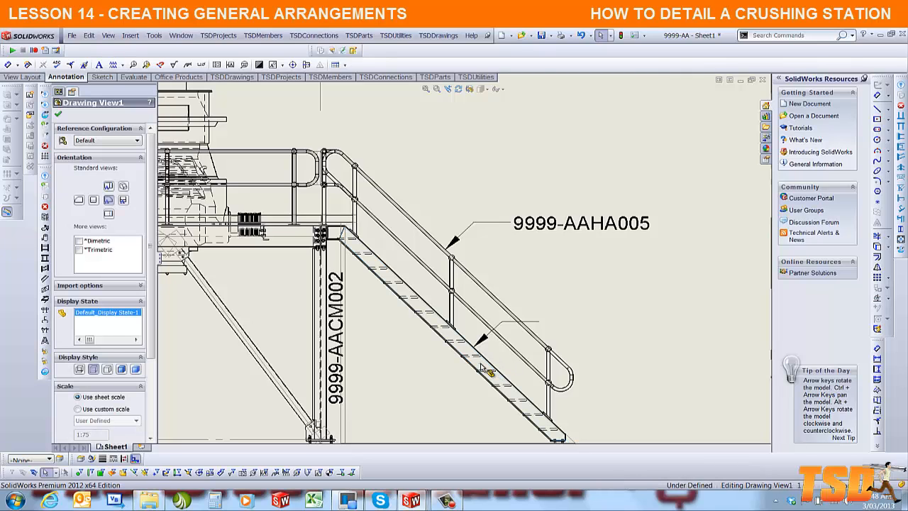
{"action": "left_click", "coordinate": [509, 323]}
{"action": "key", "text": "Delete"}
{"action": "left_click_drag", "start_coordinate": [571, 333], "coordinate": [596, 295]}
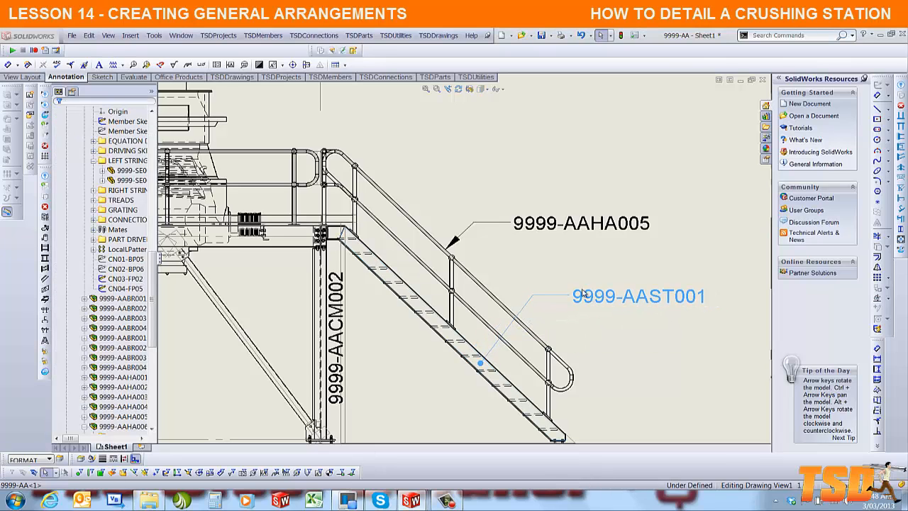
{"action": "left_click", "coordinate": [411, 265]}
{"action": "scroll", "coordinate": [425, 262], "scroll_direction": "up", "scroll_amount": 4}
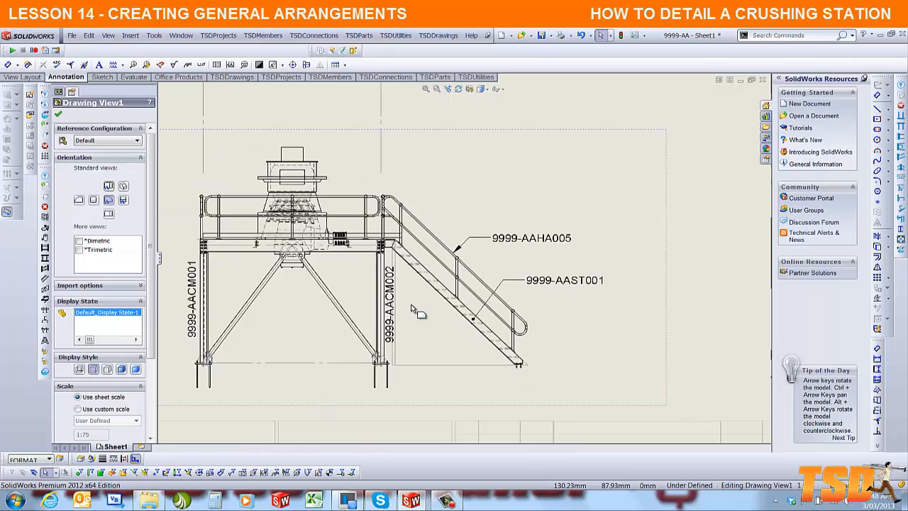
Step: Copy the stair note onto the left diagonal brace in the right side view and place its text below and right of the brace
{"action": "scroll", "coordinate": [322, 278], "scroll_direction": "down", "scroll_amount": 2}
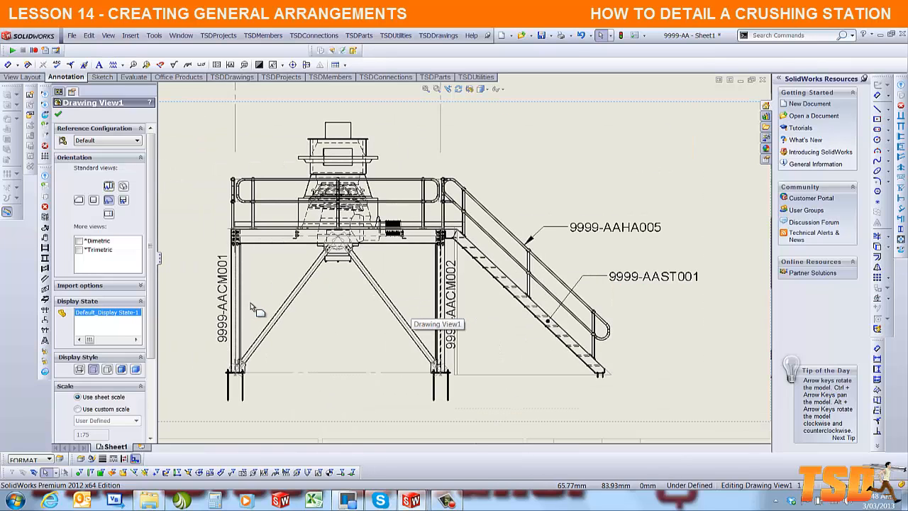
{"action": "scroll", "coordinate": [259, 302], "scroll_direction": "up", "scroll_amount": 2}
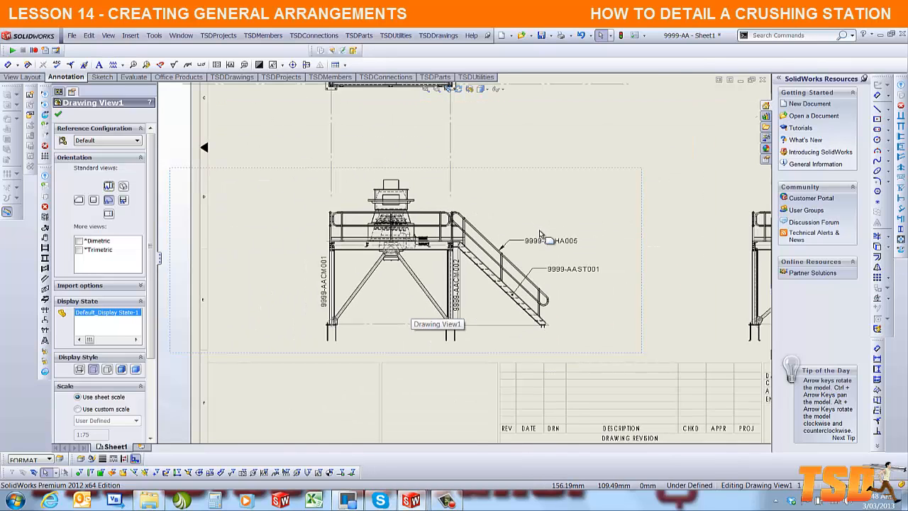
{"action": "scroll", "coordinate": [544, 236], "scroll_direction": "up", "scroll_amount": 2}
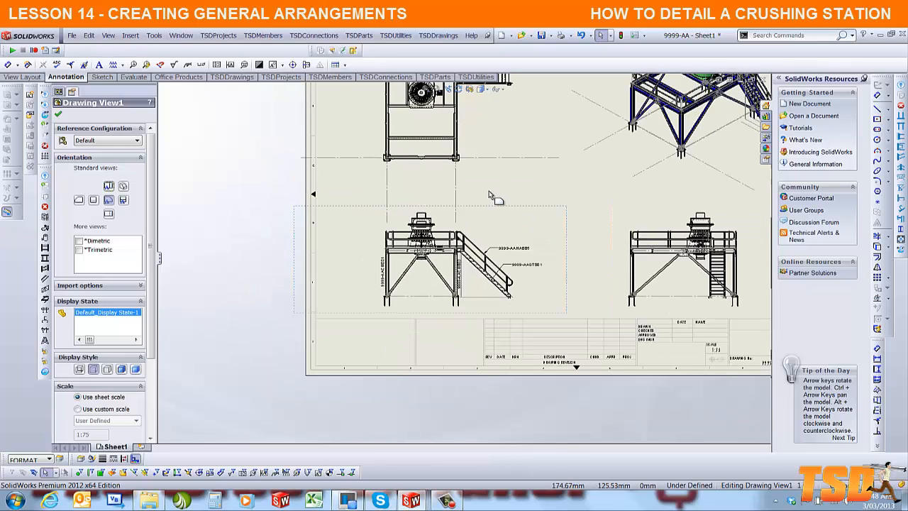
{"action": "scroll", "coordinate": [722, 261], "scroll_direction": "down", "scroll_amount": 2}
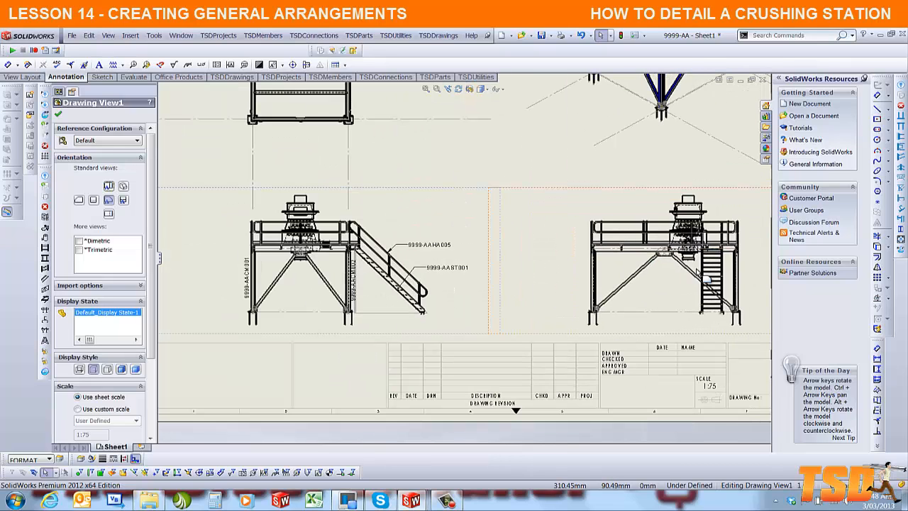
{"action": "left_click", "coordinate": [449, 270]}
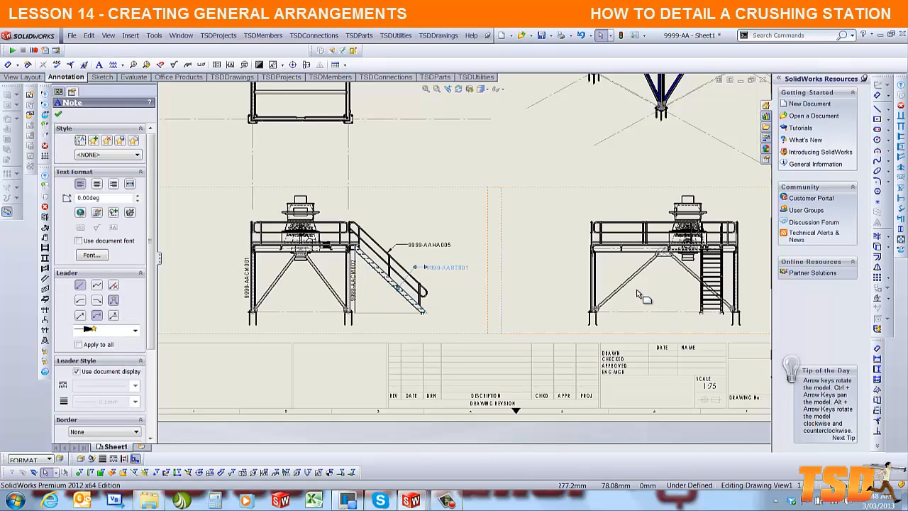
{"action": "left_click", "coordinate": [681, 296]}
{"action": "scroll", "coordinate": [681, 294], "scroll_direction": "down", "scroll_amount": 5}
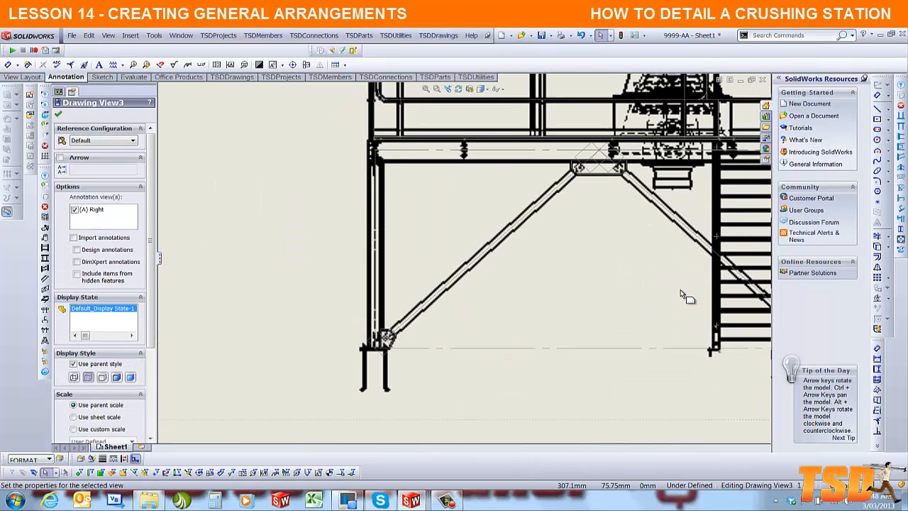
{"action": "left_click", "coordinate": [470, 265]}
{"action": "left_click", "coordinate": [614, 220]}
{"action": "left_click_drag", "start_coordinate": [610, 249], "coordinate": [587, 293]}
{"action": "scroll", "coordinate": [503, 248], "scroll_direction": "up", "scroll_amount": 2}
{"action": "scroll", "coordinate": [503, 252], "scroll_direction": "up", "scroll_amount": 5}
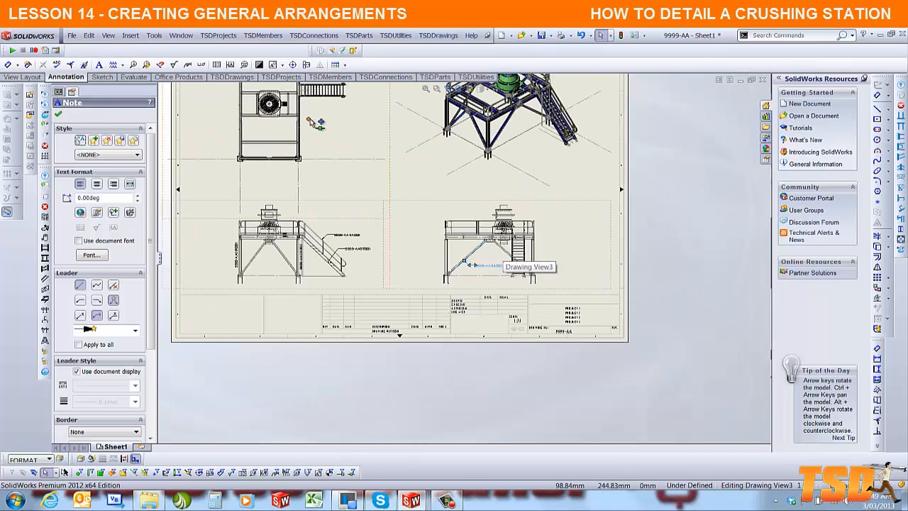
Step: Save the drawing as 9999-AA.SLDDRW in the 9999-AA project folder
{"action": "scroll", "coordinate": [310, 118], "scroll_direction": "up", "scroll_amount": 1}
{"action": "scroll", "coordinate": [341, 106], "scroll_direction": "down", "scroll_amount": 1}
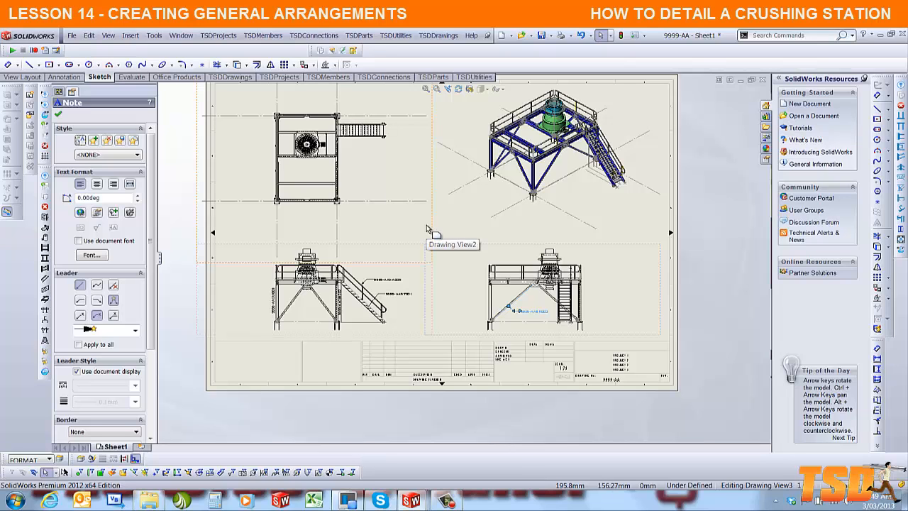
{"action": "key", "text": "ctrl+s"}
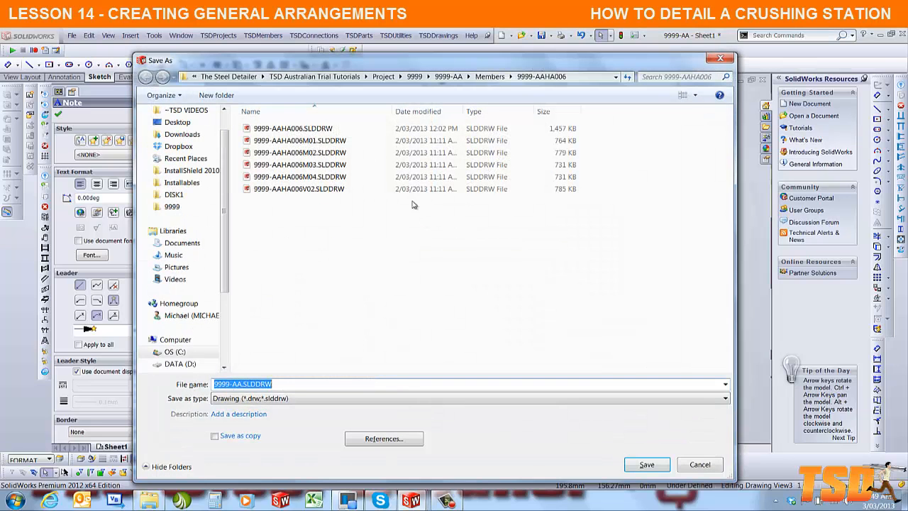
{"action": "left_click", "coordinate": [449, 77]}
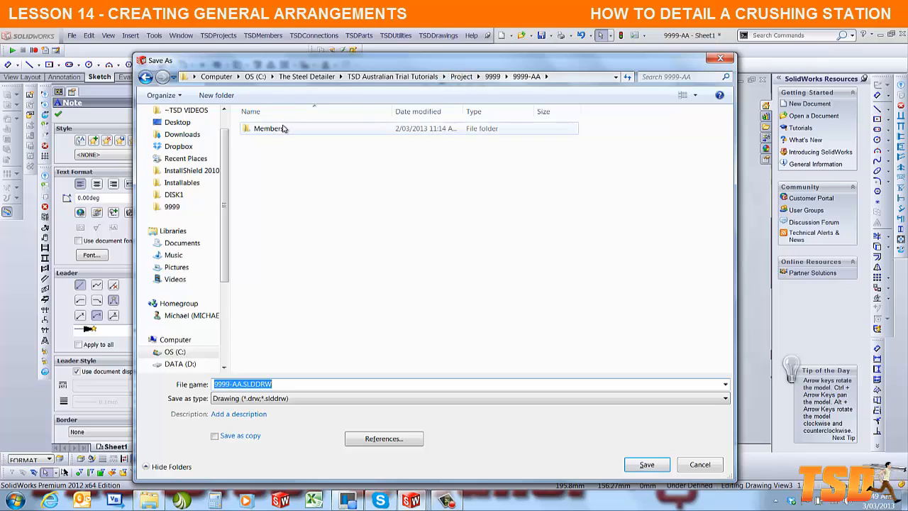
{"action": "key", "text": "Return"}
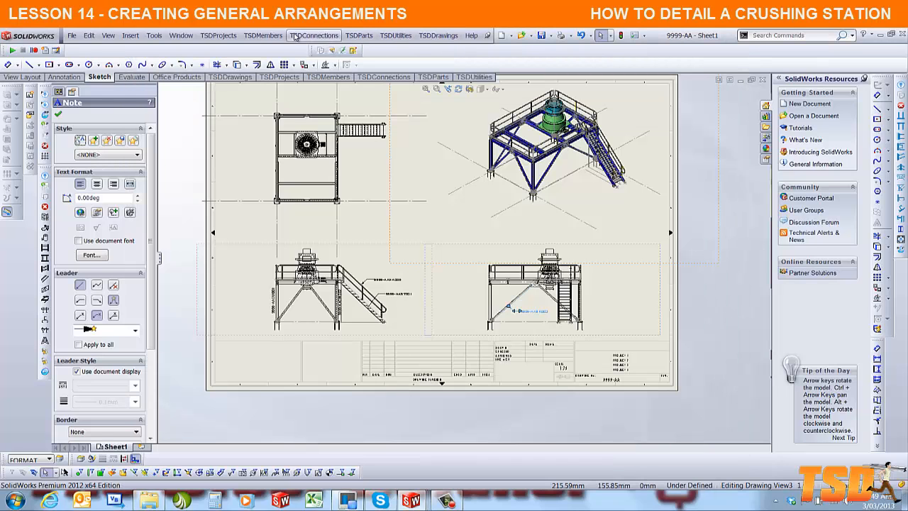
Step: Switch to the 9999-AA assembly and start Modify Model Custom Properties with the depth covering both weldment member assembly and members
{"action": "left_click", "coordinate": [180, 34]}
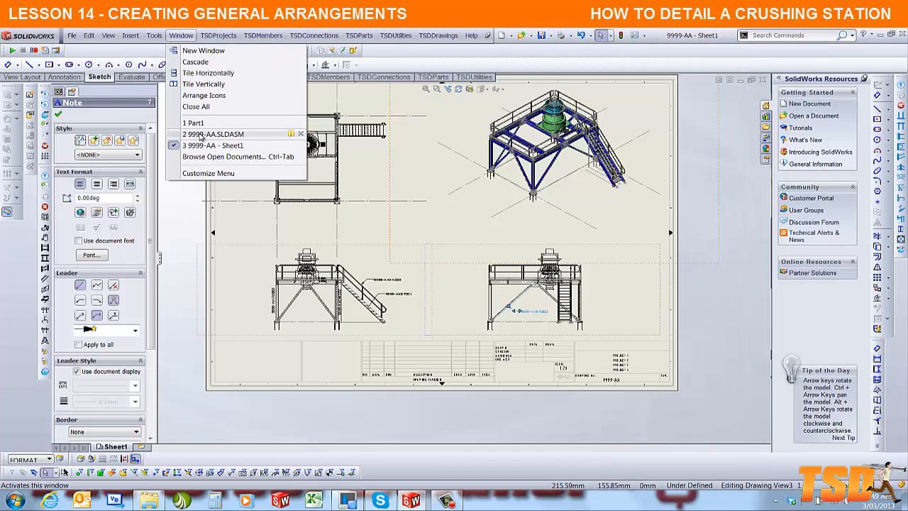
{"action": "left_click", "coordinate": [221, 135]}
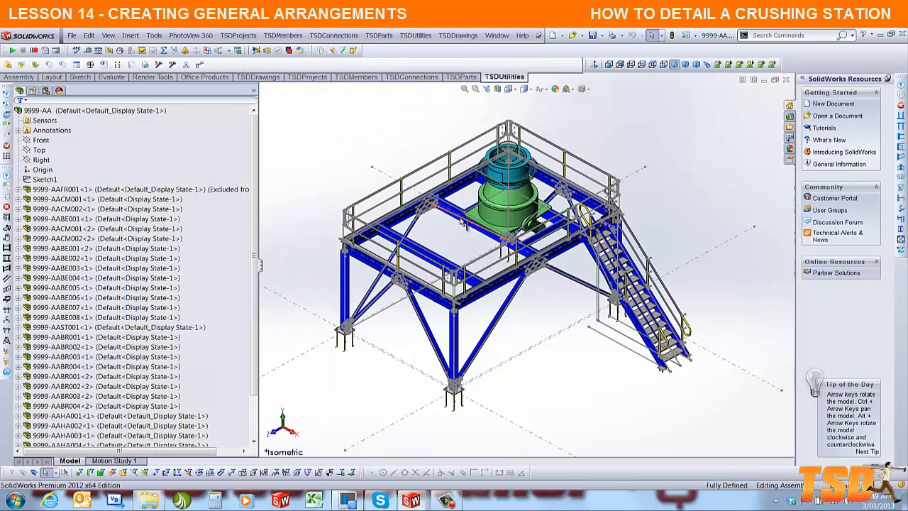
{"action": "left_click", "coordinate": [416, 36]}
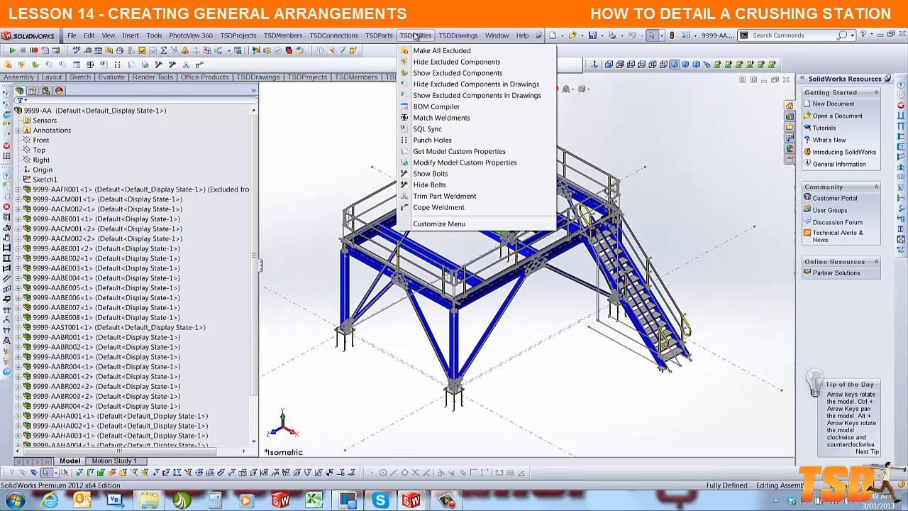
{"action": "left_click", "coordinate": [435, 162]}
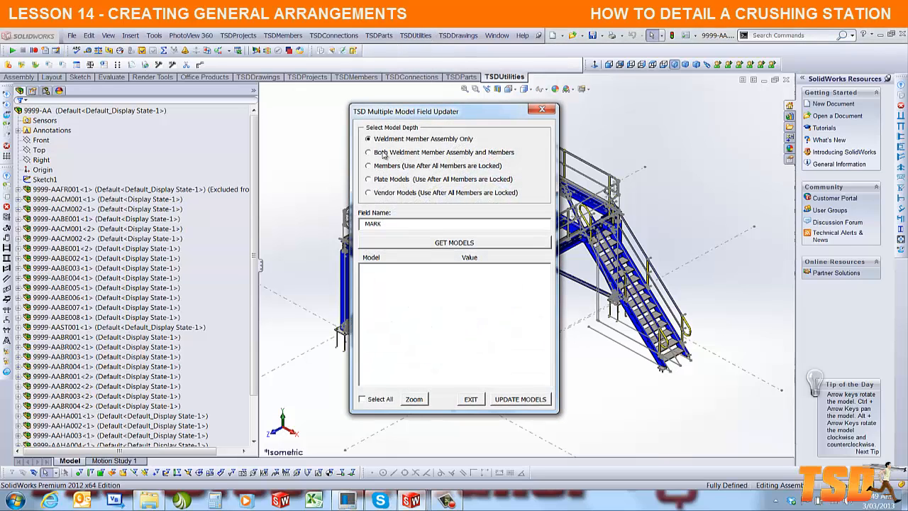
{"action": "left_click", "coordinate": [382, 154]}
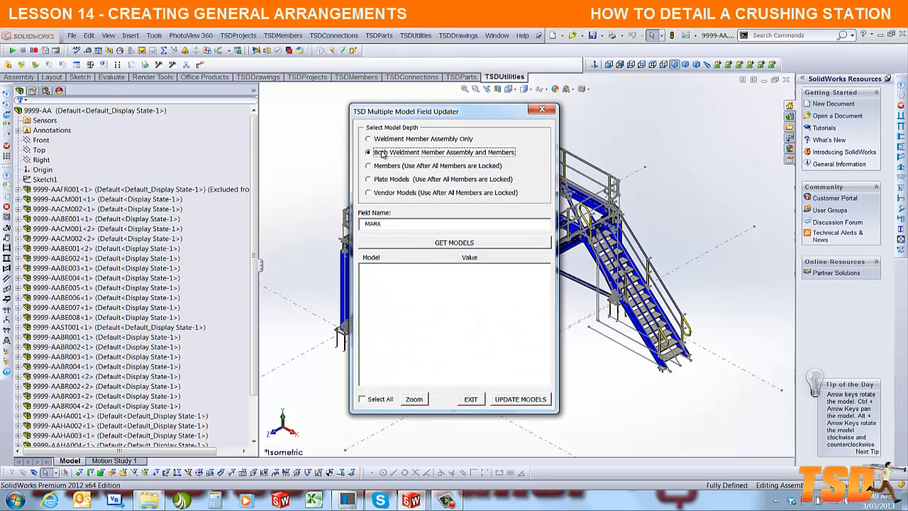